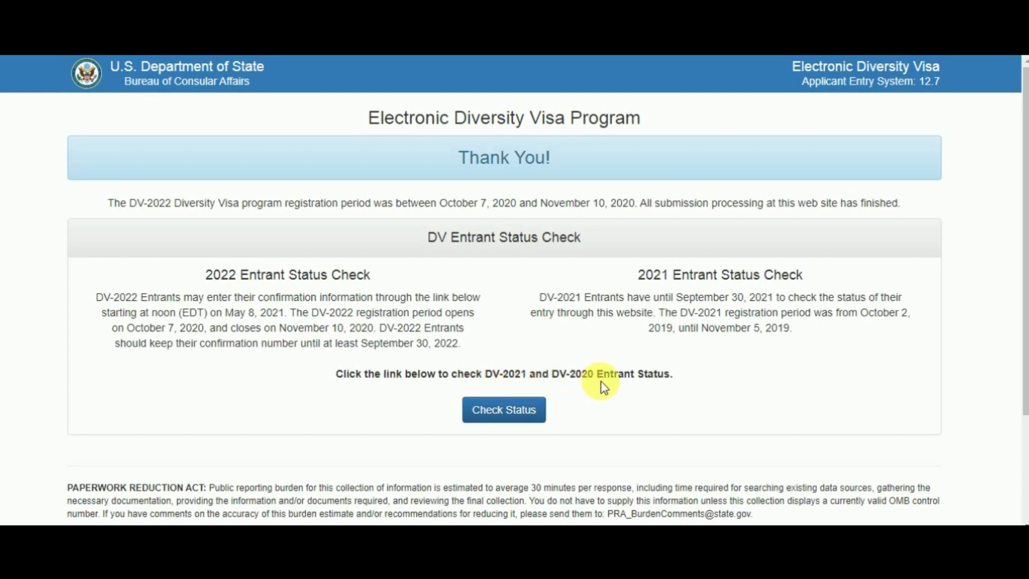
Step: Open the DV entrant status check and continue past its instructions to the entrant information form
{"action": "left_click", "coordinate": [509, 413]}
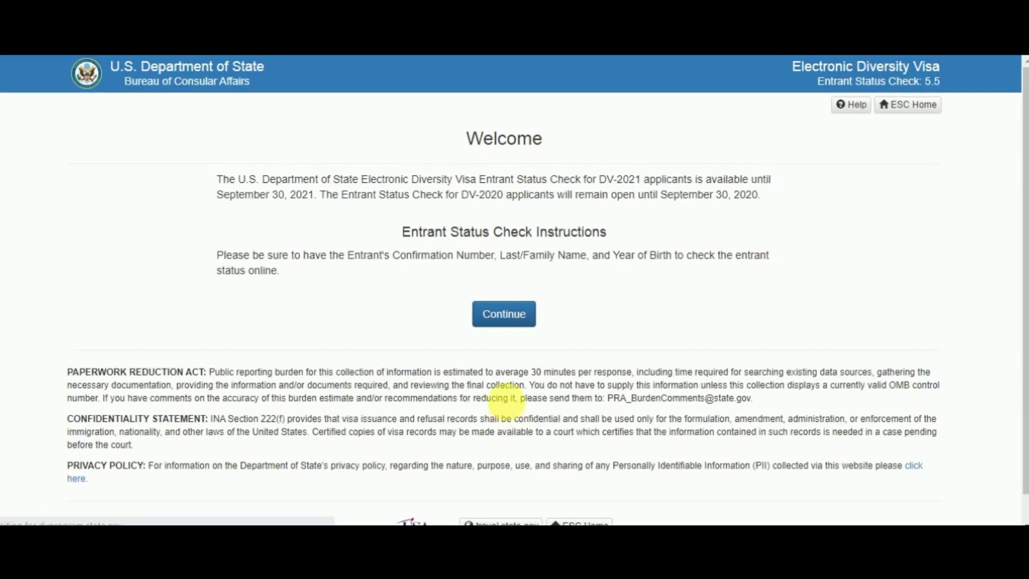
{"action": "scroll", "coordinate": [512, 349], "scroll_direction": "down", "scroll_amount": 1}
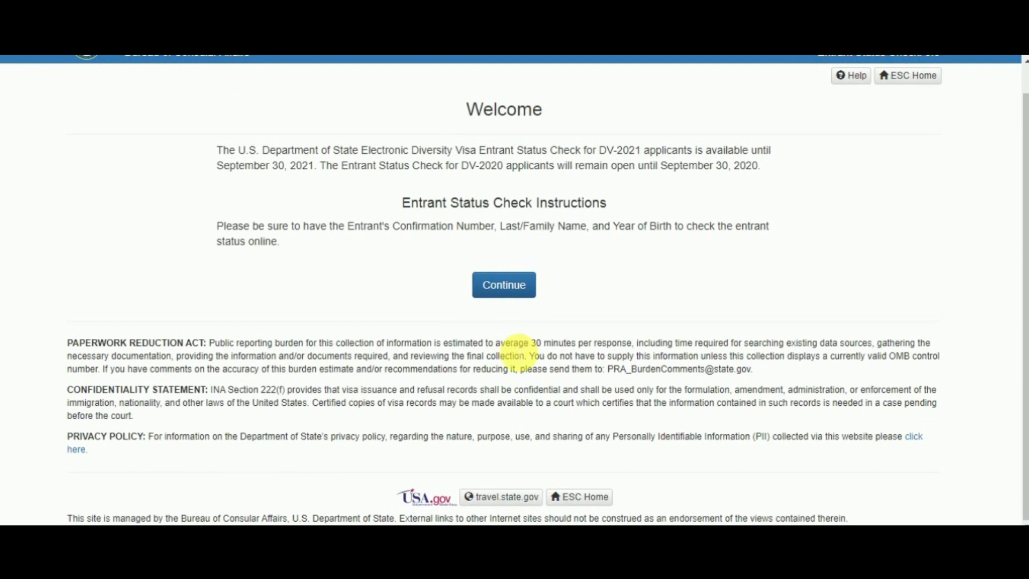
{"action": "scroll", "coordinate": [516, 350], "scroll_direction": "up", "scroll_amount": 1}
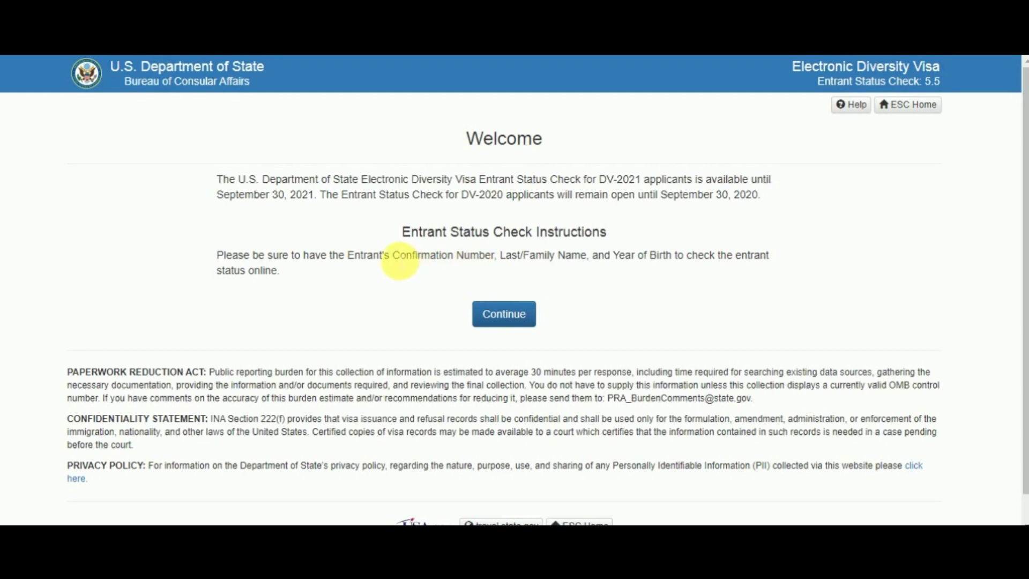
{"action": "left_click_drag", "start_coordinate": [401, 259], "coordinate": [709, 263]}
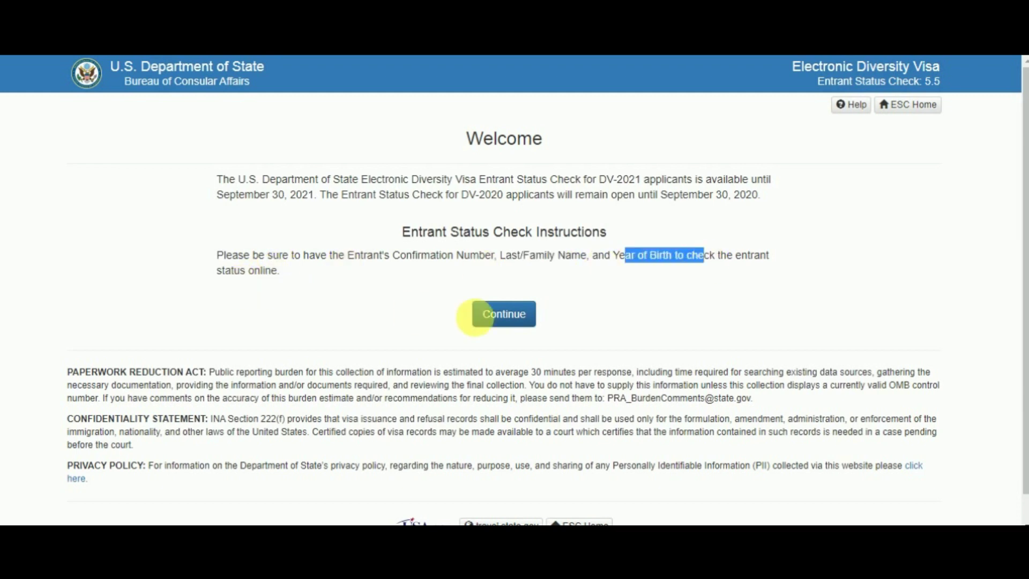
{"action": "left_click", "coordinate": [499, 320]}
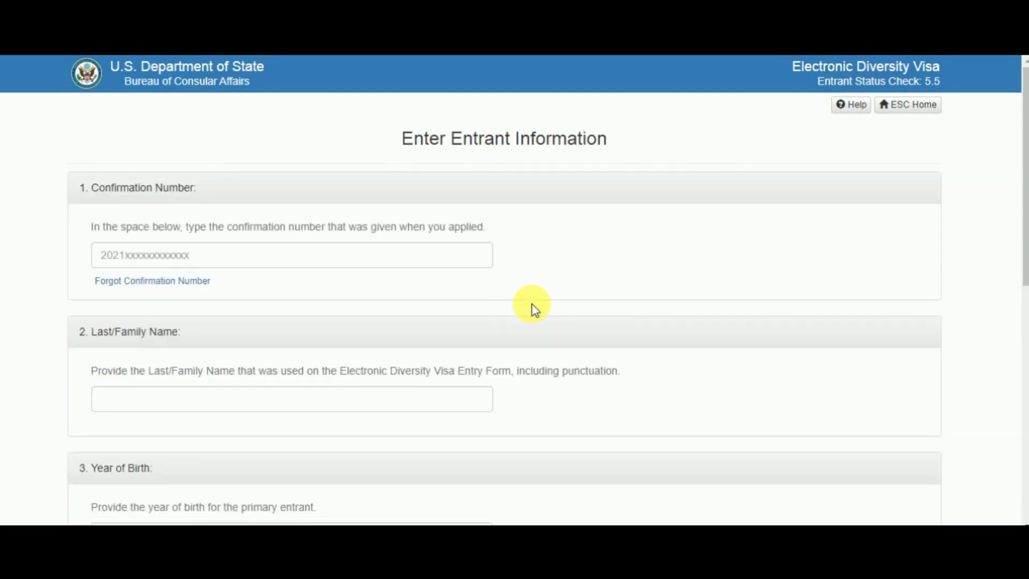
Step: Examine the entrant information form's fields for confirmation number, last/family name, year of birth and authentication characters
{"action": "scroll", "coordinate": [567, 293], "scroll_direction": "down", "scroll_amount": 7}
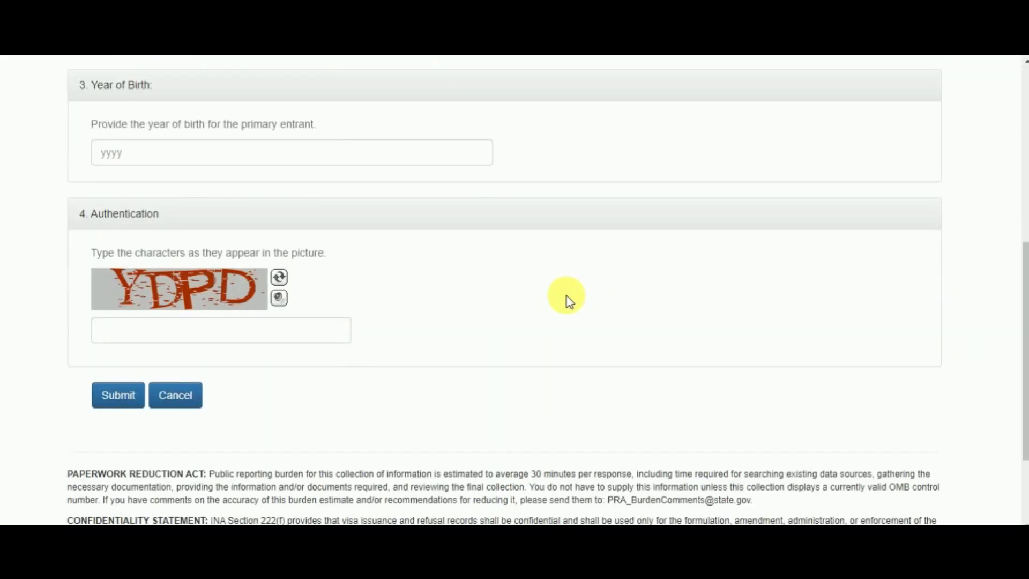
{"action": "scroll", "coordinate": [567, 297], "scroll_direction": "up", "scroll_amount": 7}
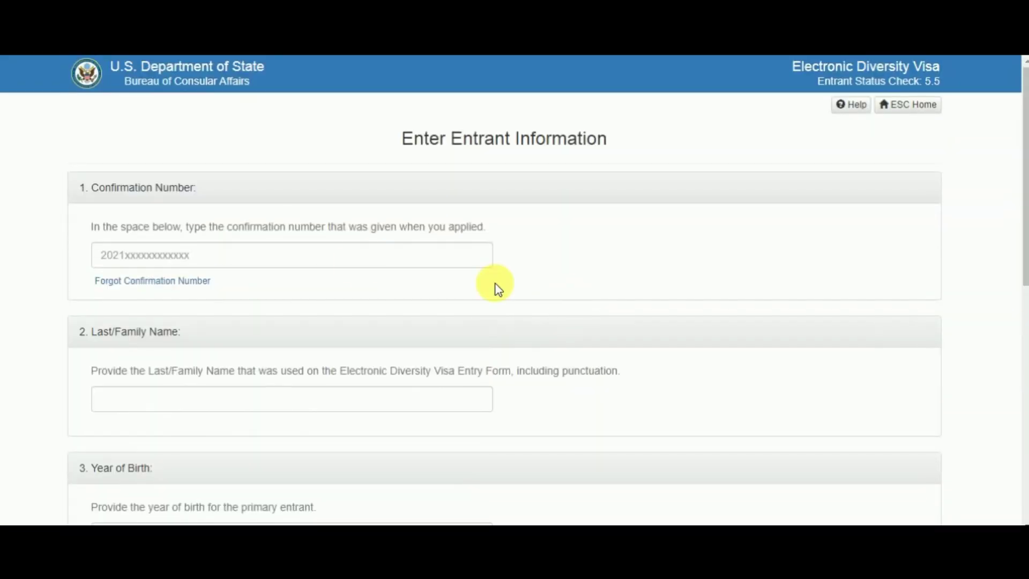
{"action": "left_click", "coordinate": [164, 260]}
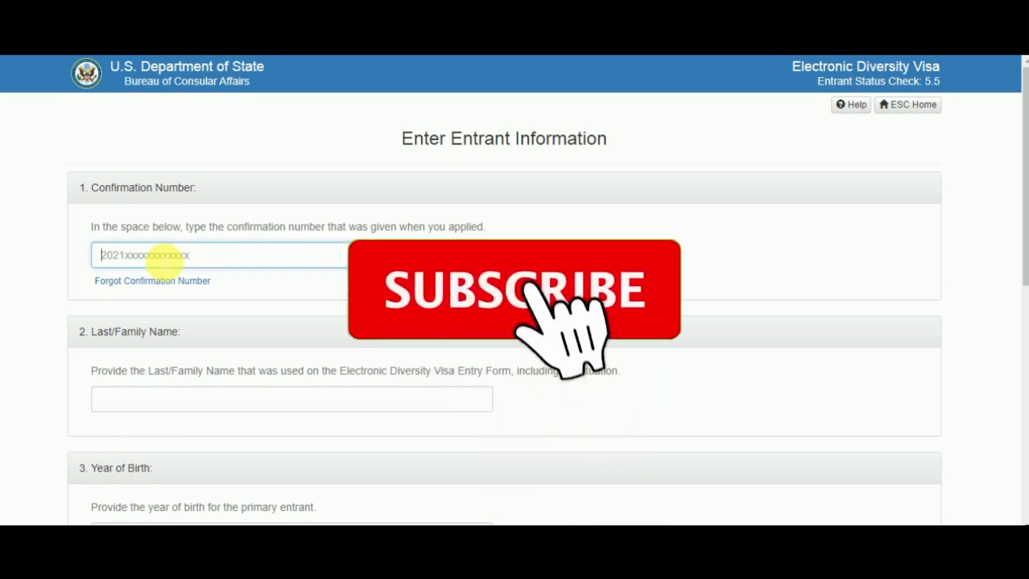
{"action": "scroll", "coordinate": [161, 258], "scroll_direction": "down", "scroll_amount": 3}
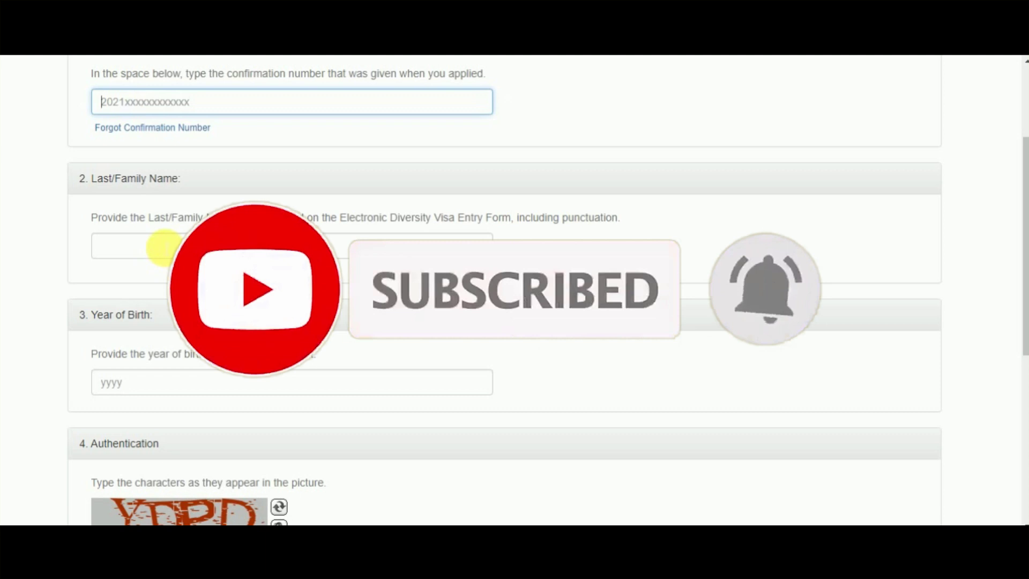
{"action": "left_click", "coordinate": [164, 248]}
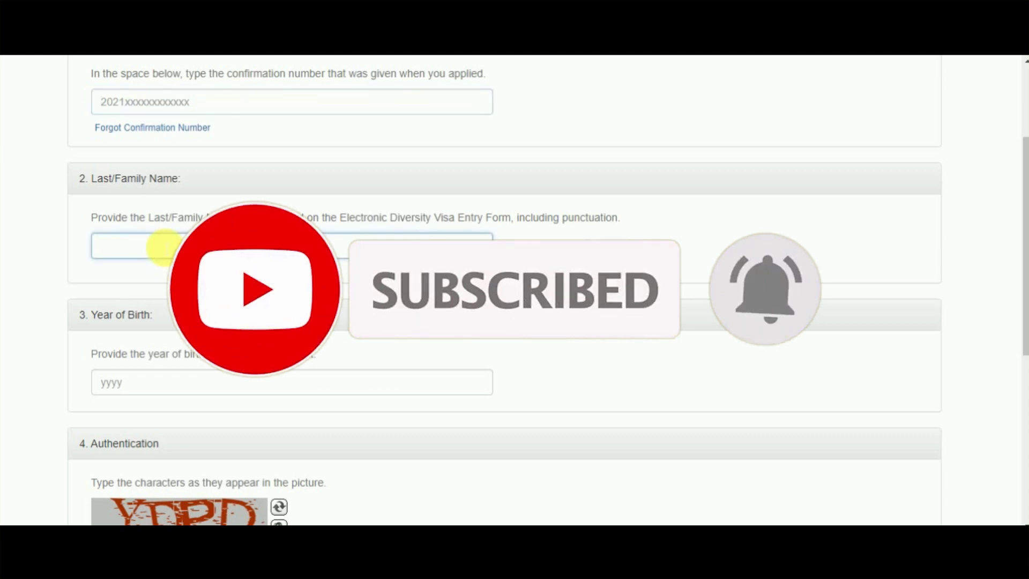
{"action": "scroll", "coordinate": [163, 248], "scroll_direction": "down", "scroll_amount": 3}
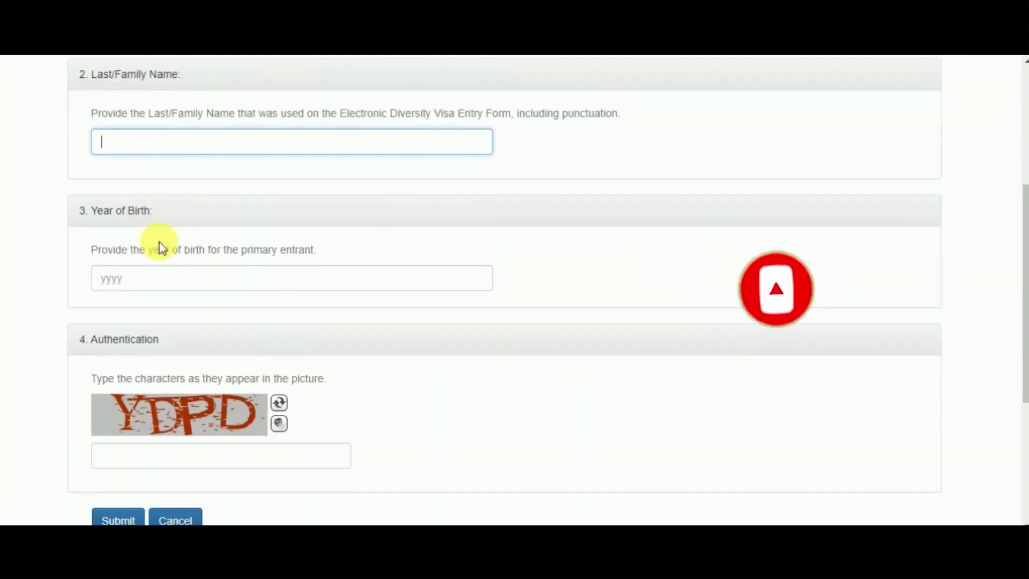
{"action": "left_click", "coordinate": [157, 235]}
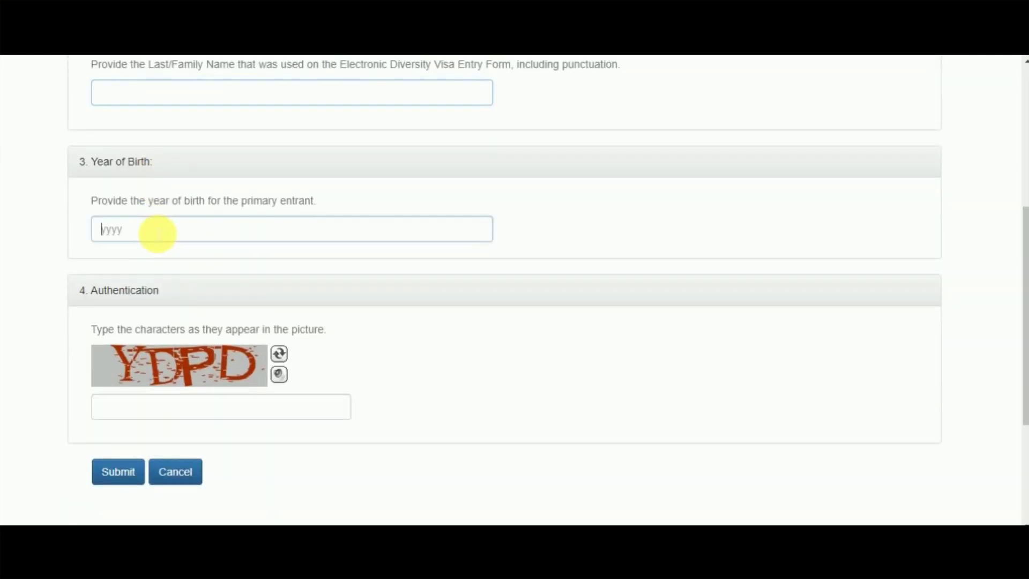
{"action": "scroll", "coordinate": [161, 230], "scroll_direction": "down", "scroll_amount": 2}
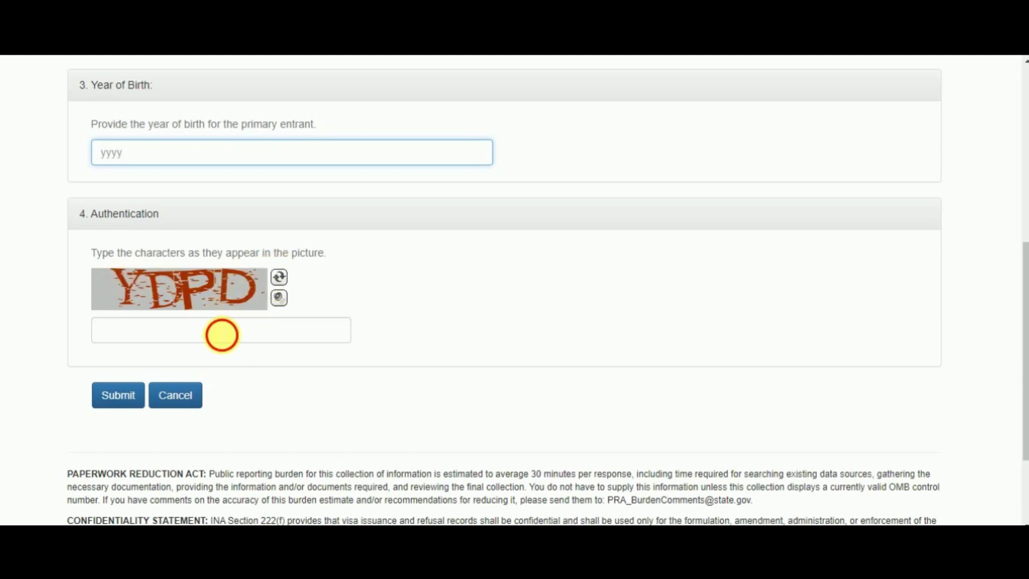
{"action": "left_click", "coordinate": [226, 338]}
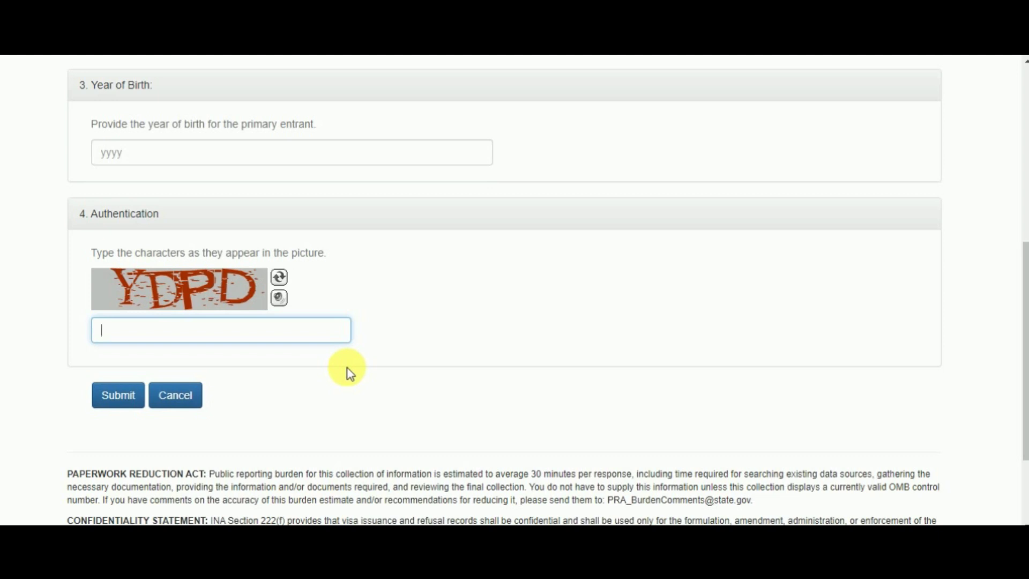
Step: Open the forgotten confirmation number form from the entrant information page
{"action": "scroll", "coordinate": [347, 368], "scroll_direction": "up", "scroll_amount": 7}
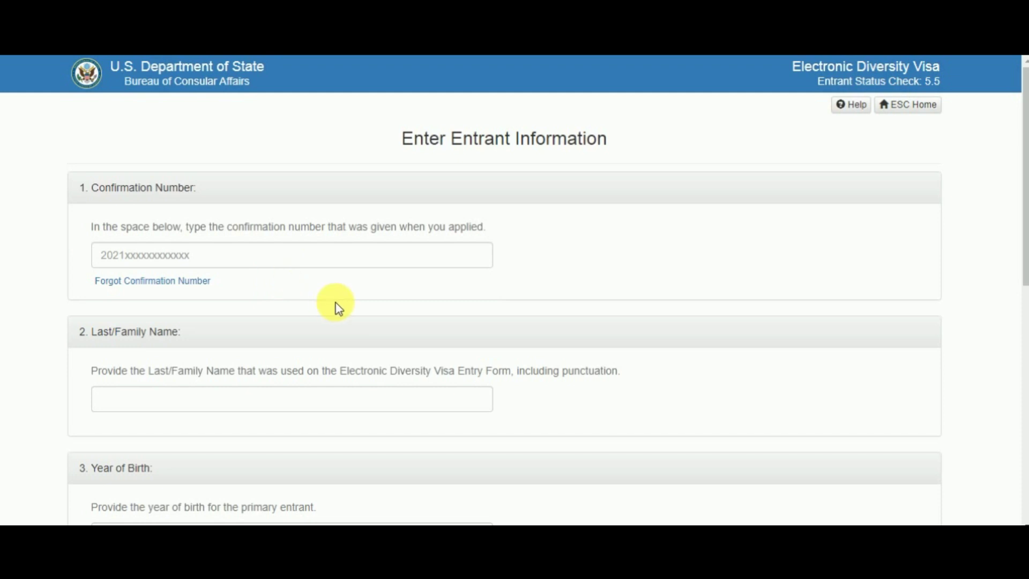
{"action": "scroll", "coordinate": [335, 306], "scroll_direction": "down", "scroll_amount": 7}
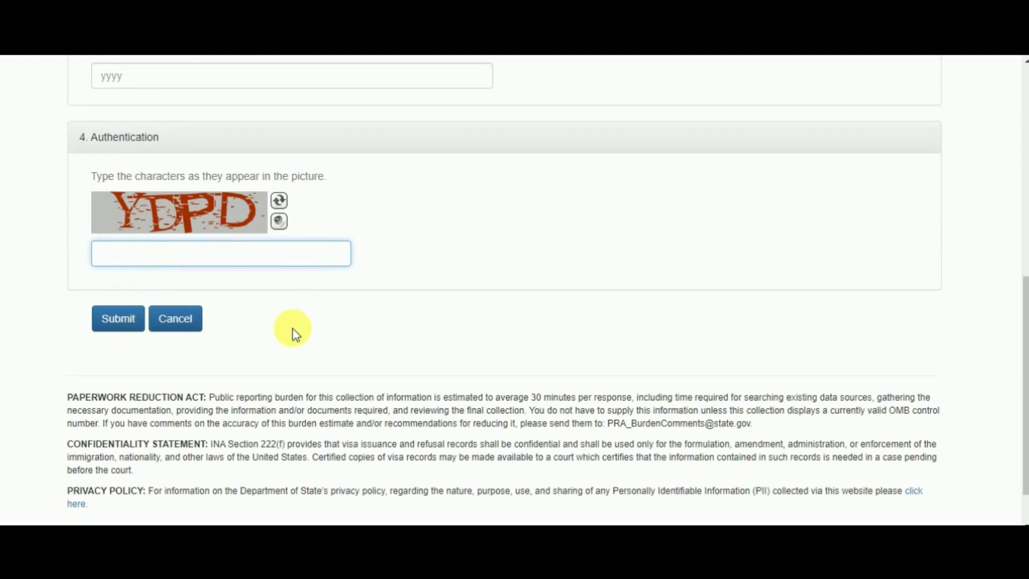
{"action": "scroll", "coordinate": [294, 333], "scroll_direction": "up", "scroll_amount": 8}
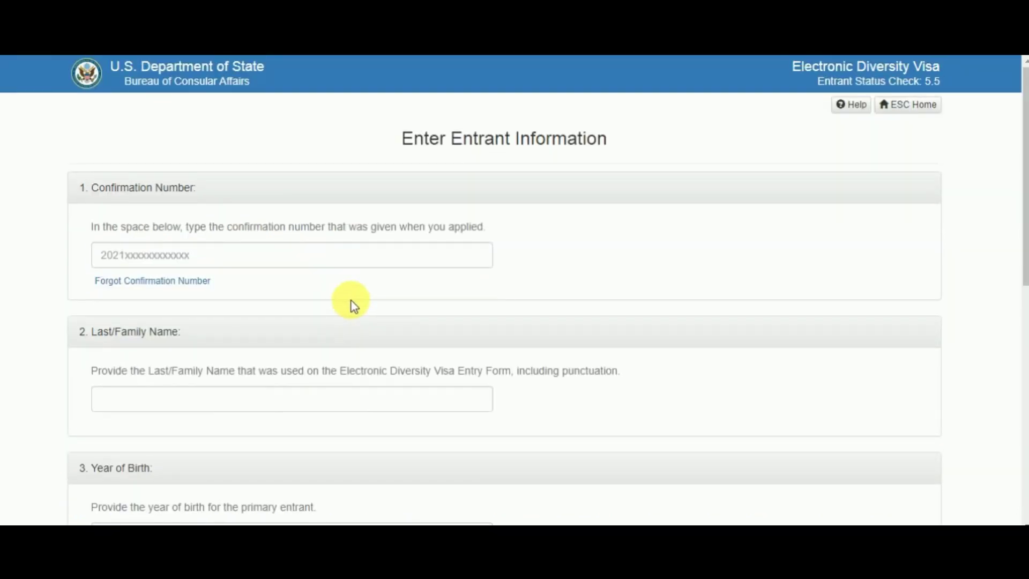
{"action": "scroll", "coordinate": [351, 301], "scroll_direction": "down", "scroll_amount": 7}
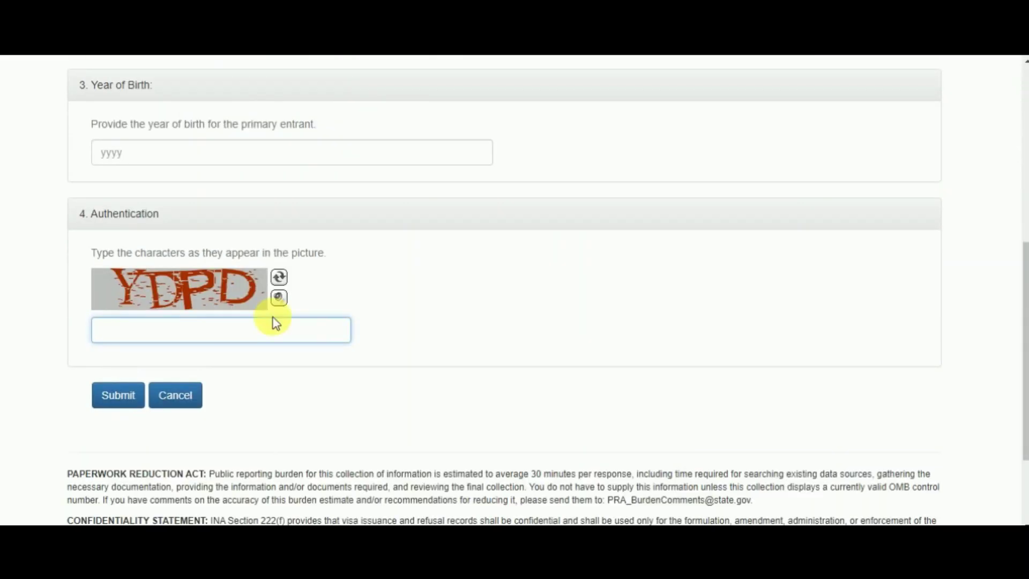
{"action": "scroll", "coordinate": [407, 307], "scroll_direction": "up", "scroll_amount": 6}
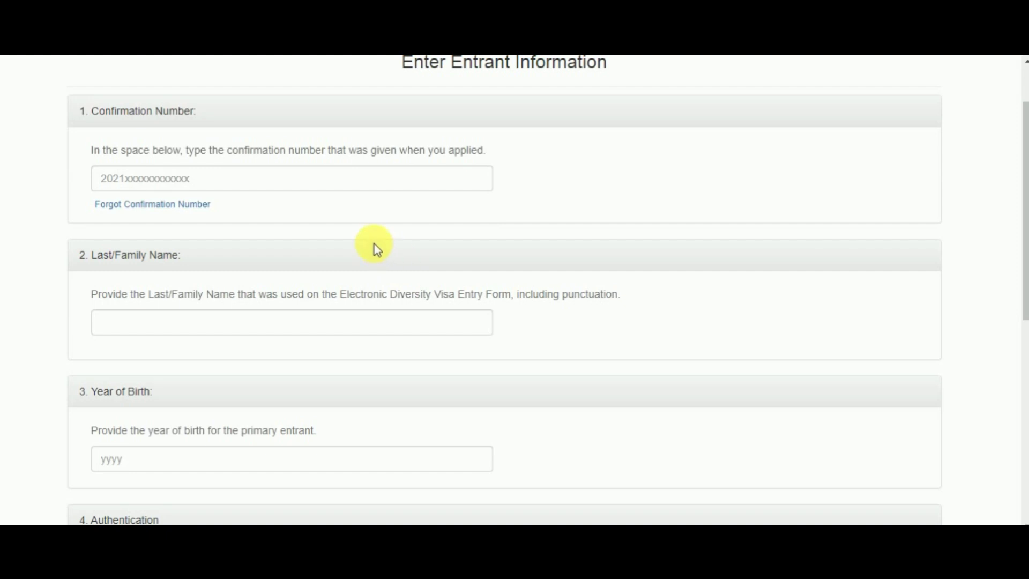
{"action": "scroll", "coordinate": [375, 247], "scroll_direction": "up", "scroll_amount": 2}
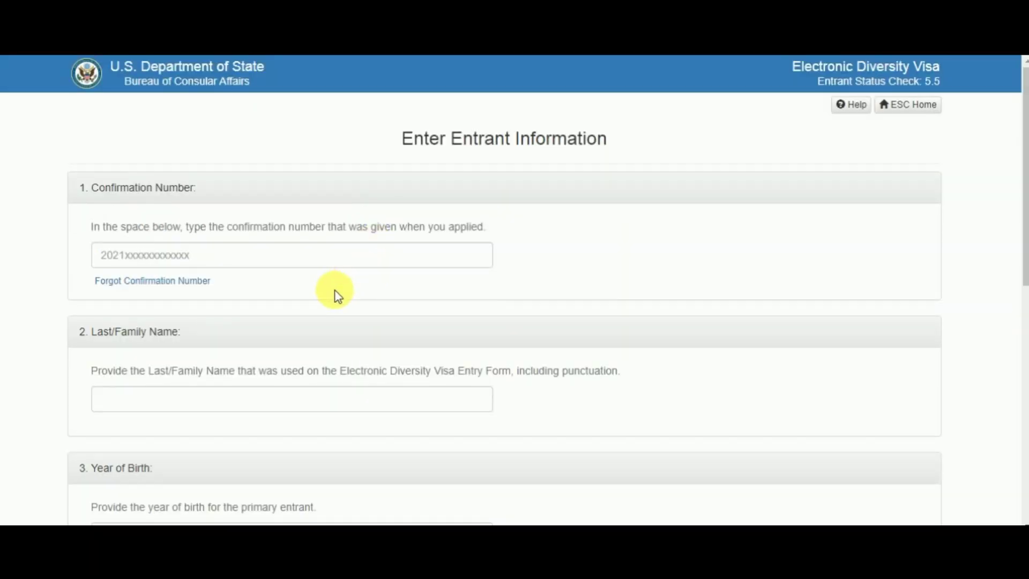
{"action": "left_click", "coordinate": [150, 284]}
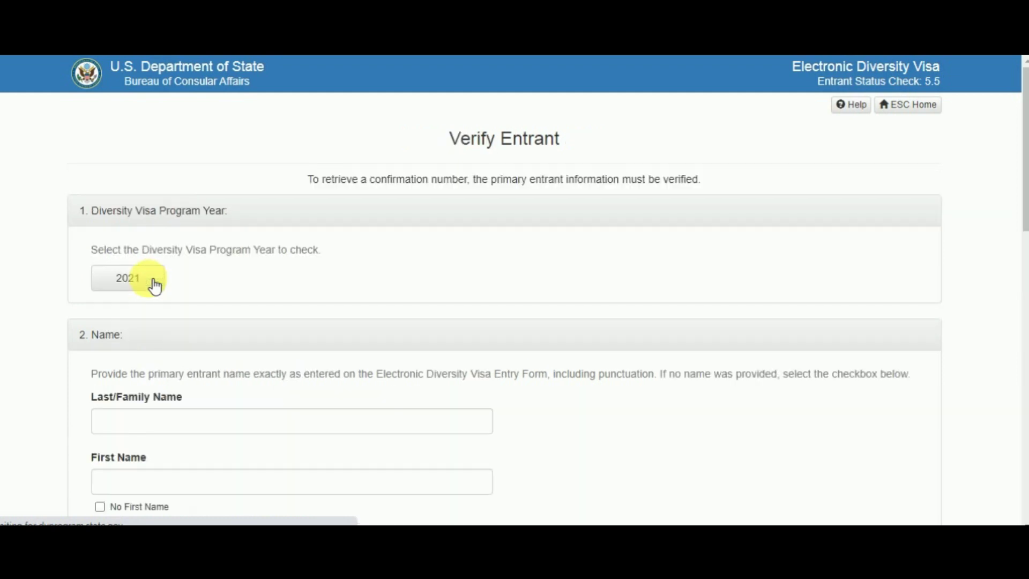
Step: Select 2021 as the Diversity Visa program year and go through the primary entrant's last, first and middle name fields
{"action": "scroll", "coordinate": [370, 321], "scroll_direction": "down", "scroll_amount": 3}
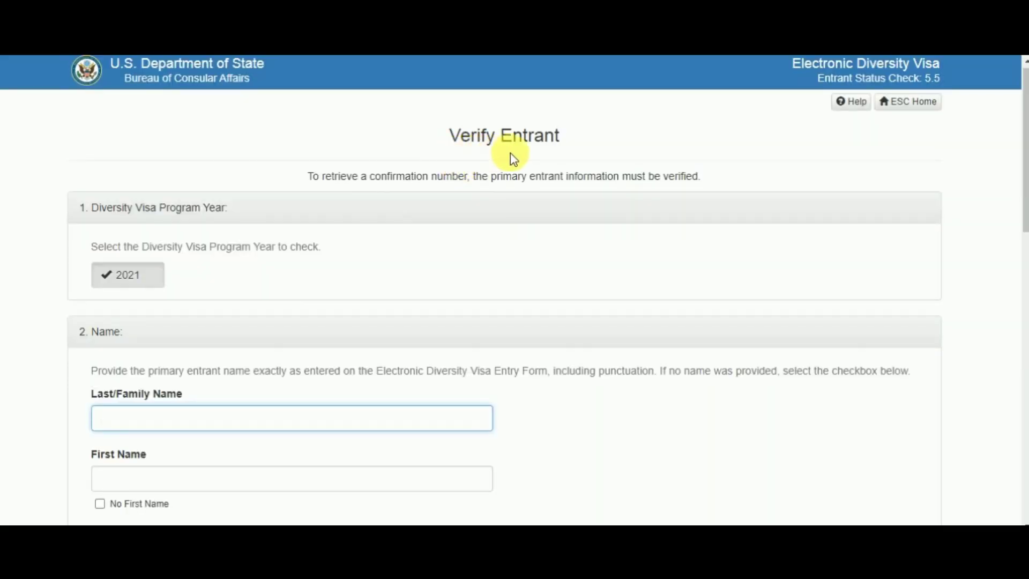
{"action": "scroll", "coordinate": [423, 221], "scroll_direction": "down", "scroll_amount": 1}
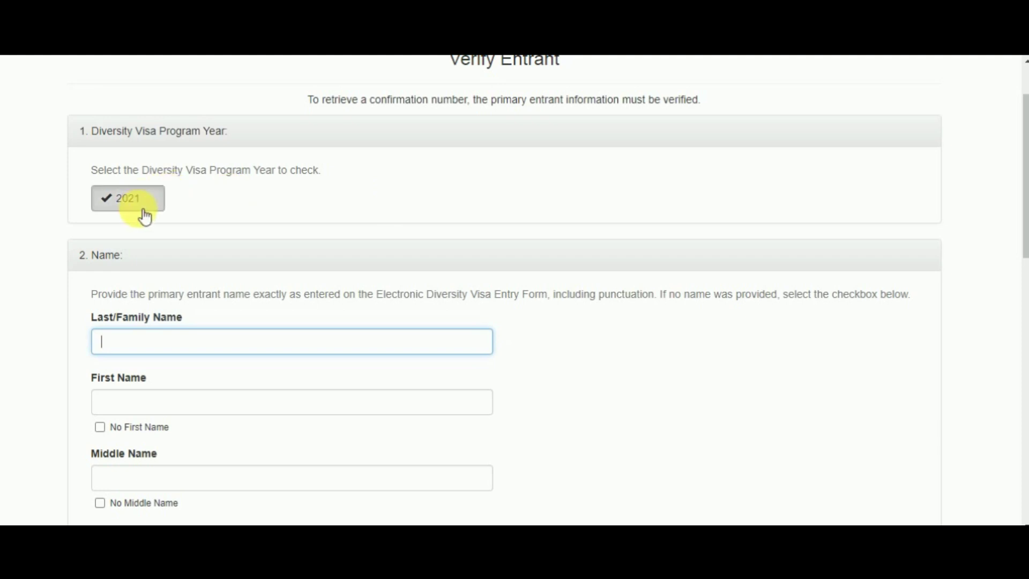
{"action": "scroll", "coordinate": [146, 216], "scroll_direction": "down", "scroll_amount": 2}
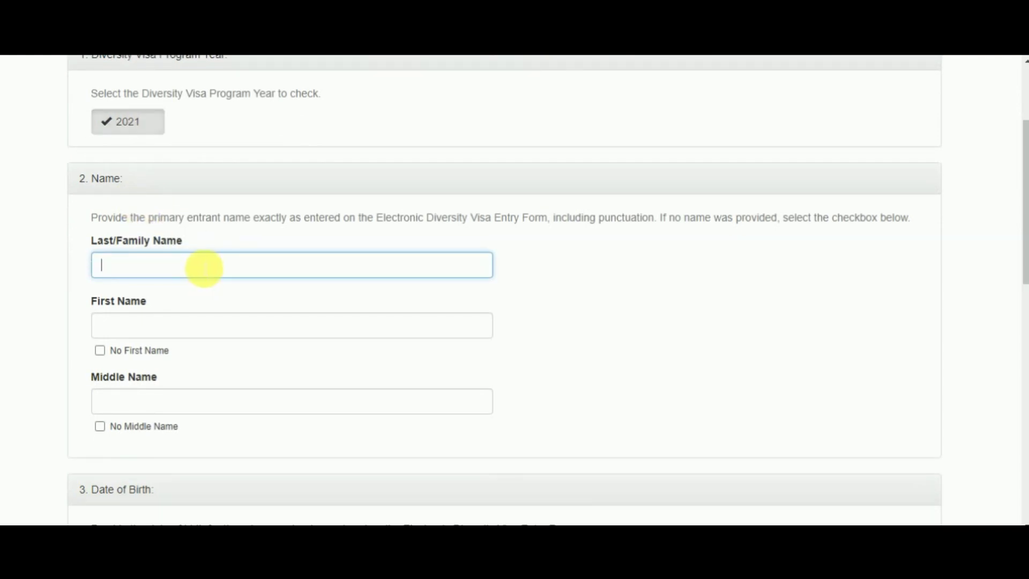
{"action": "scroll", "coordinate": [204, 267], "scroll_direction": "down", "scroll_amount": 2}
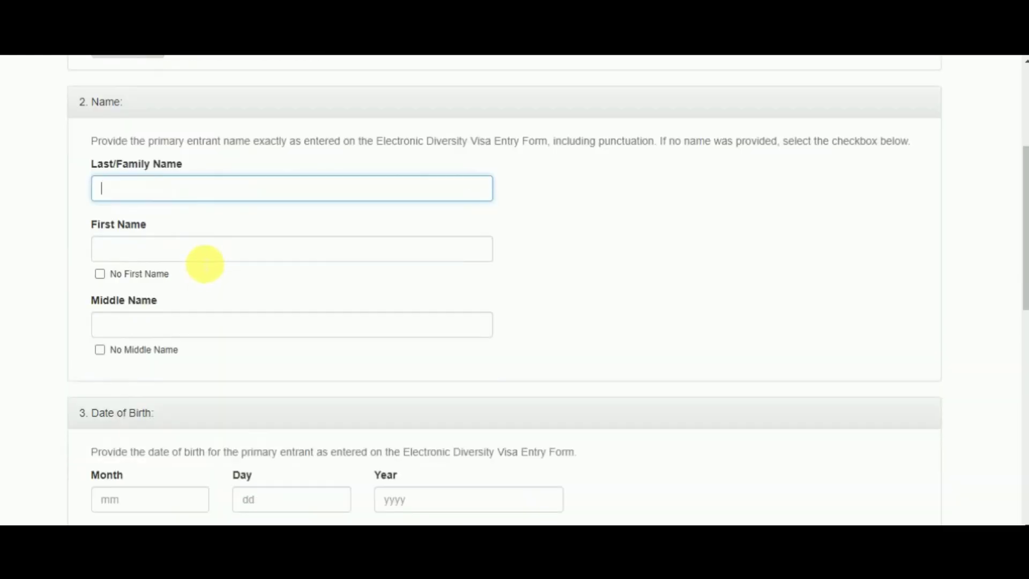
{"action": "left_click", "coordinate": [190, 251]}
{"action": "scroll", "coordinate": [191, 248], "scroll_direction": "down", "scroll_amount": 4}
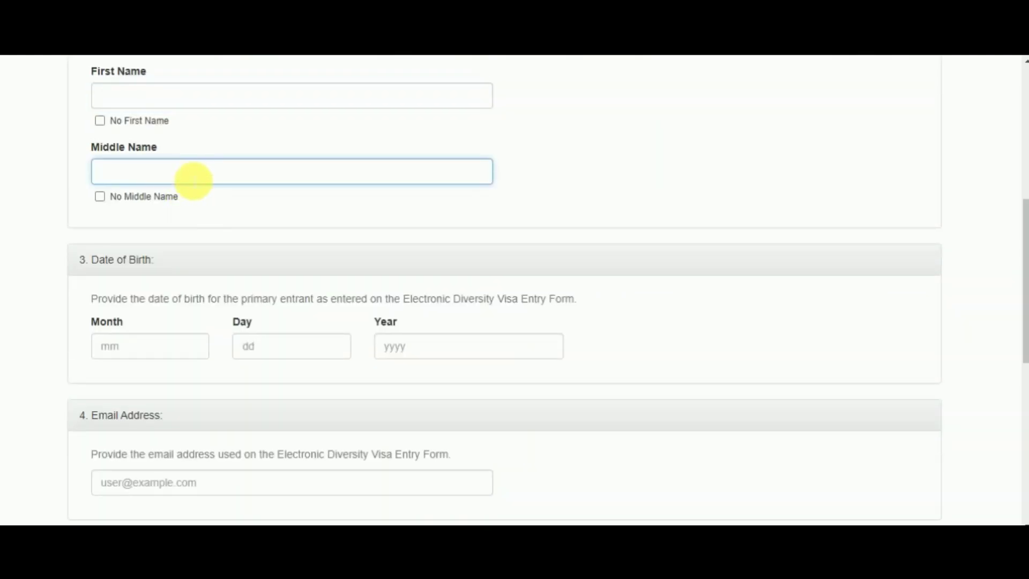
Step: Examine the date of birth, email address and authentication fields needed to retrieve the confirmation number
{"action": "scroll", "coordinate": [201, 215], "scroll_direction": "down", "scroll_amount": 6}
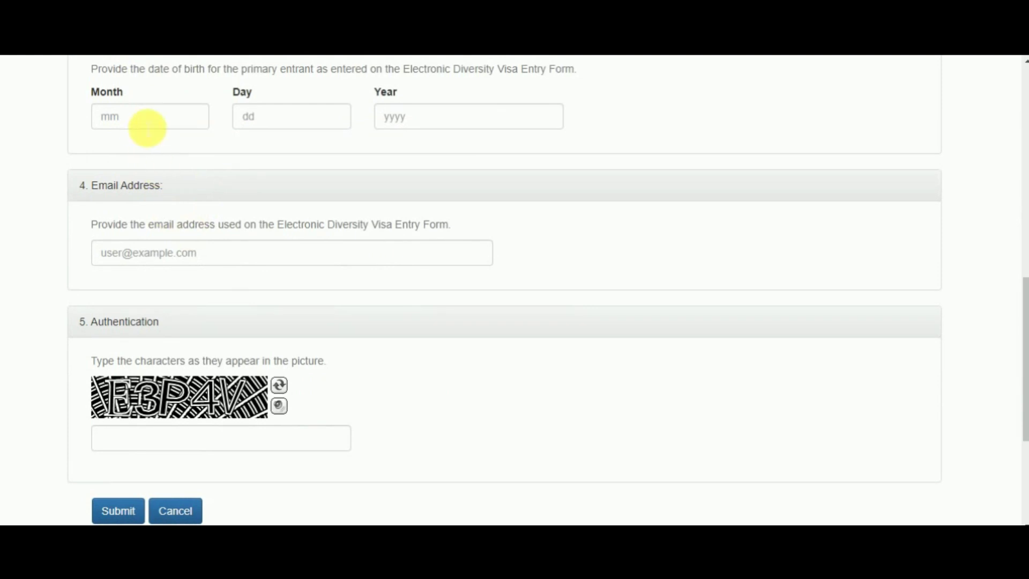
{"action": "scroll", "coordinate": [147, 127], "scroll_direction": "up", "scroll_amount": 4}
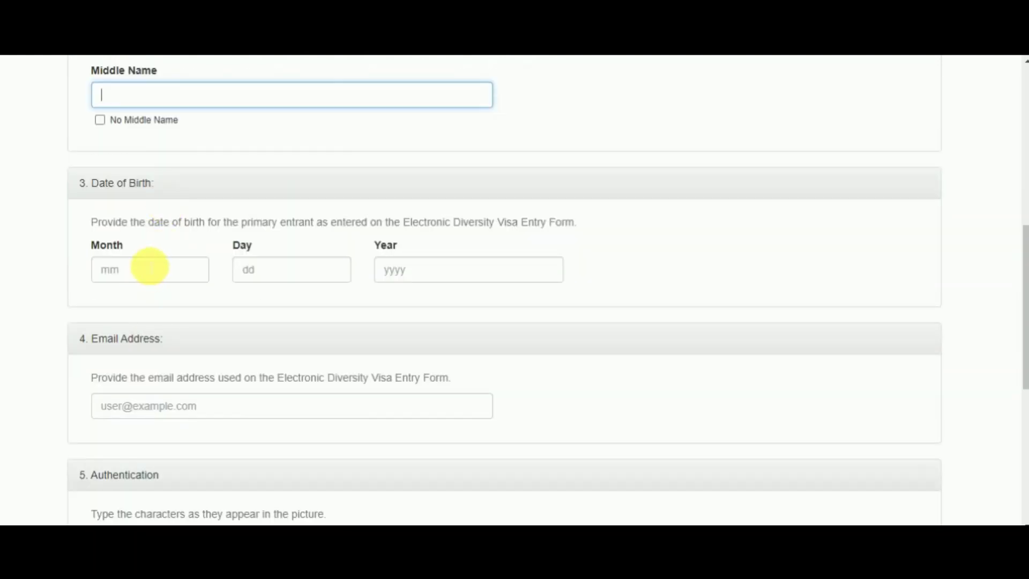
{"action": "left_click", "coordinate": [153, 271]}
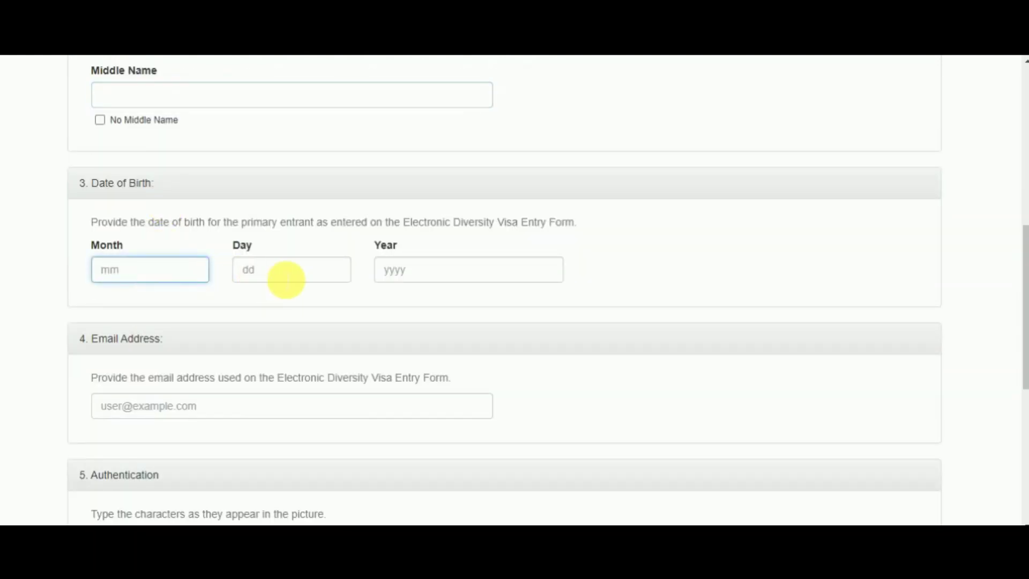
{"action": "left_click", "coordinate": [296, 275]}
{"action": "left_click", "coordinate": [449, 274]}
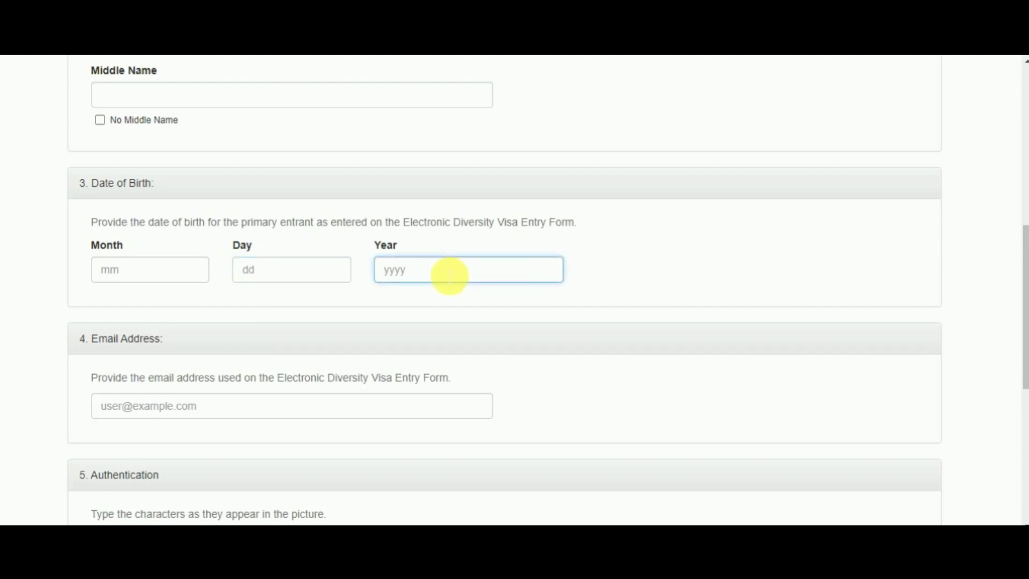
{"action": "scroll", "coordinate": [445, 276], "scroll_direction": "down", "scroll_amount": 2}
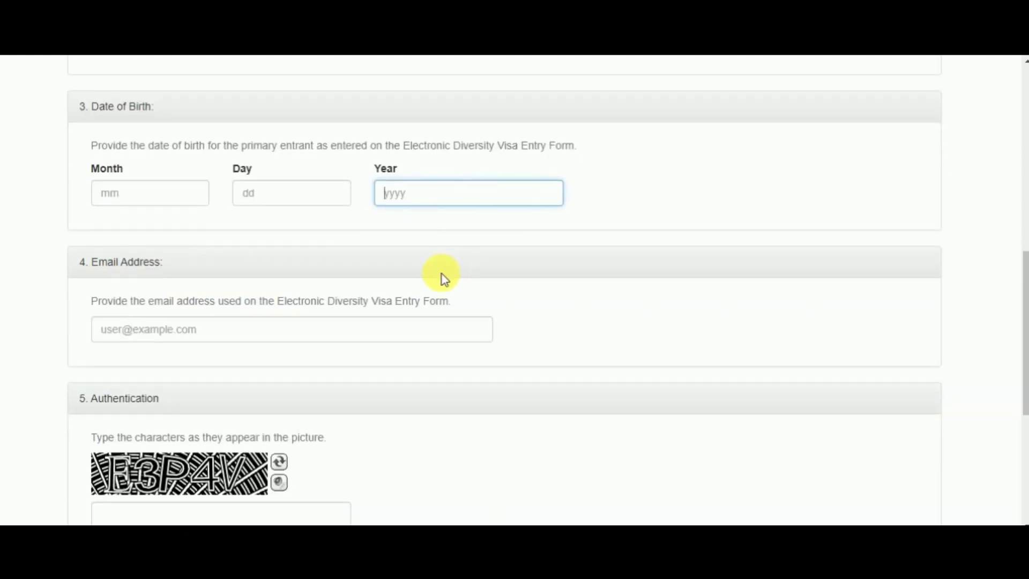
{"action": "left_click", "coordinate": [245, 332]}
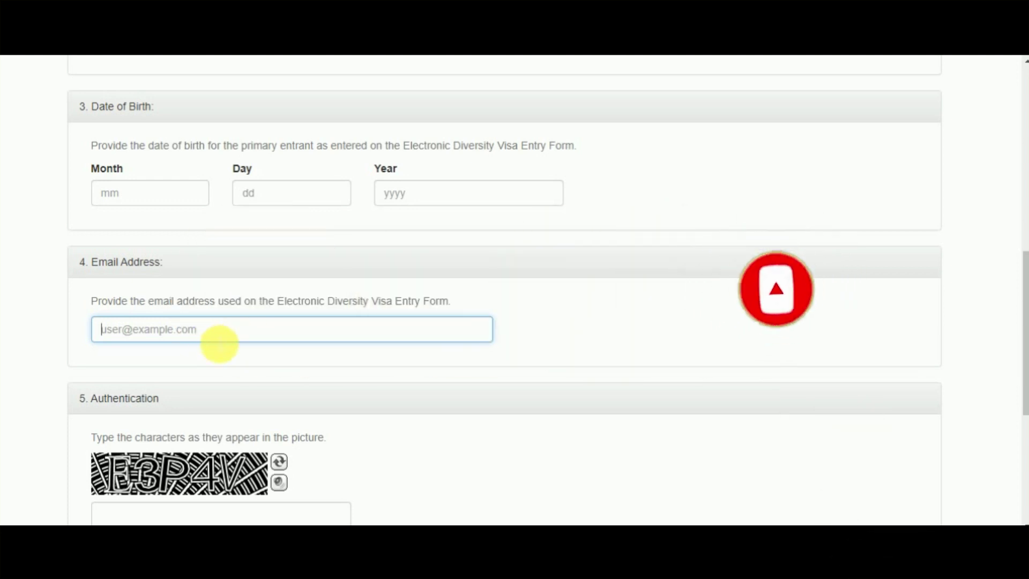
{"action": "scroll", "coordinate": [241, 338], "scroll_direction": "down", "scroll_amount": 2}
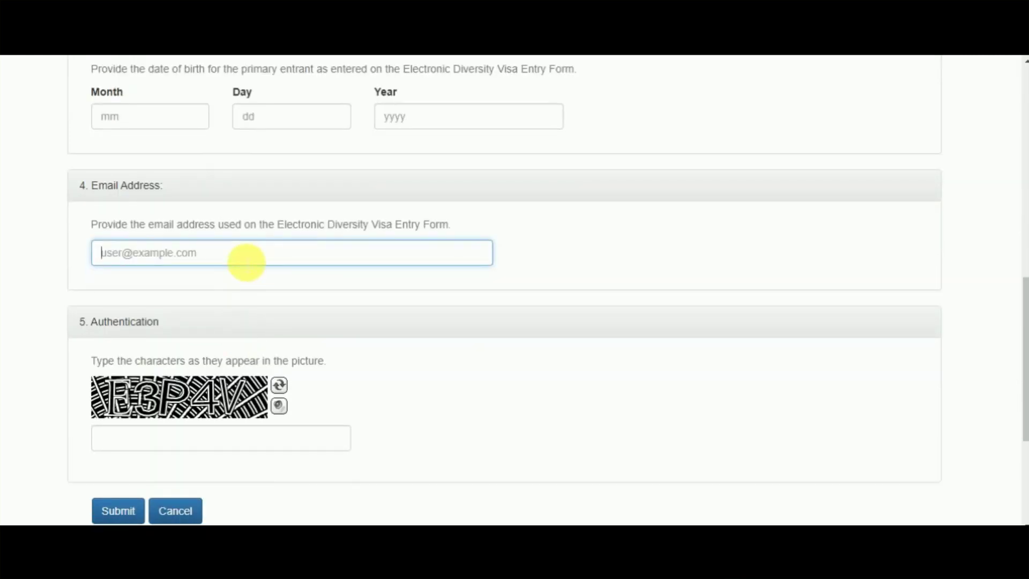
{"action": "scroll", "coordinate": [247, 261], "scroll_direction": "down", "scroll_amount": 2}
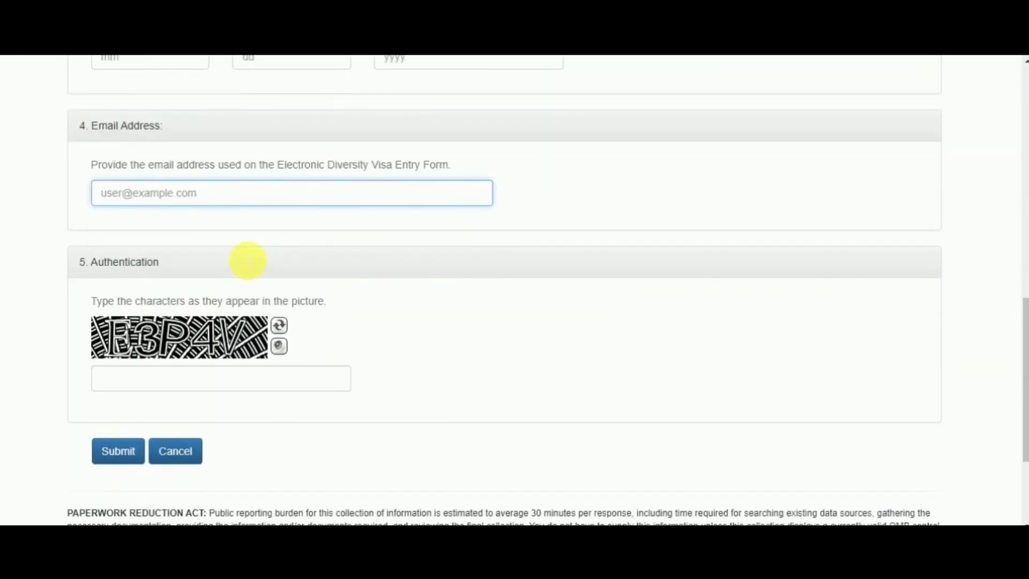
{"action": "scroll", "coordinate": [271, 328], "scroll_direction": "down", "scroll_amount": 2}
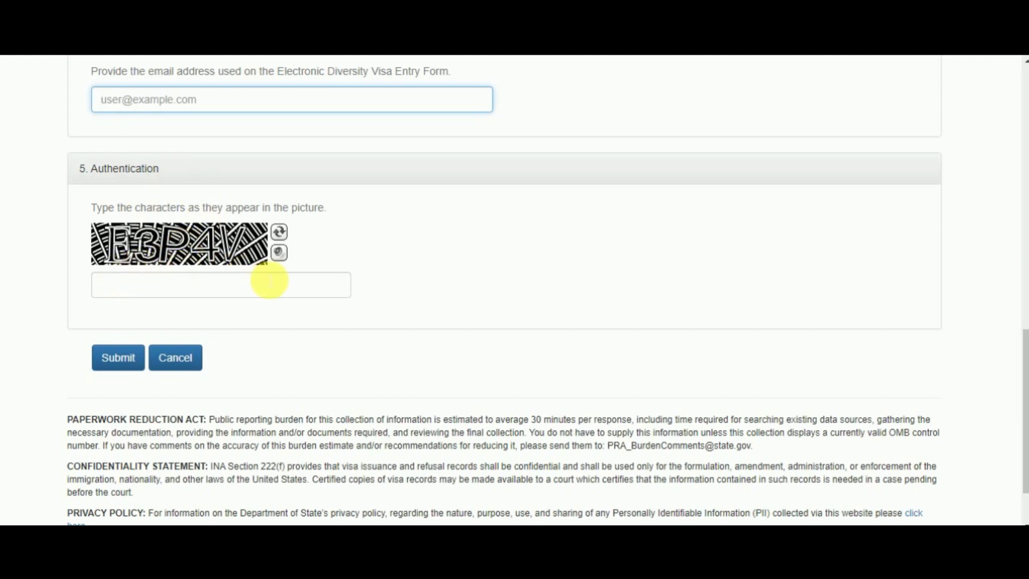
{"action": "left_click", "coordinate": [150, 290]}
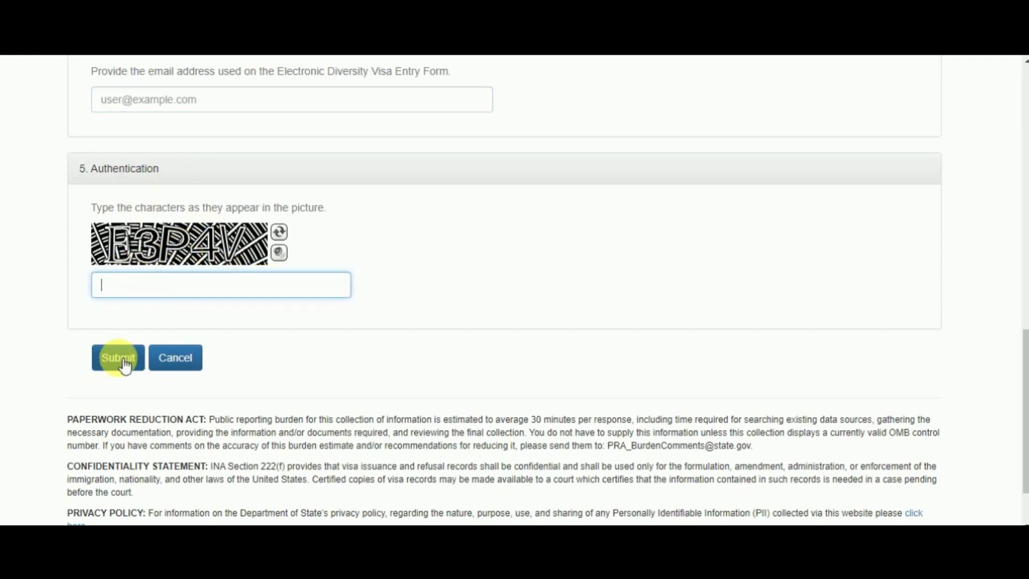
{"action": "scroll", "coordinate": [305, 353], "scroll_direction": "up", "scroll_amount": 12}
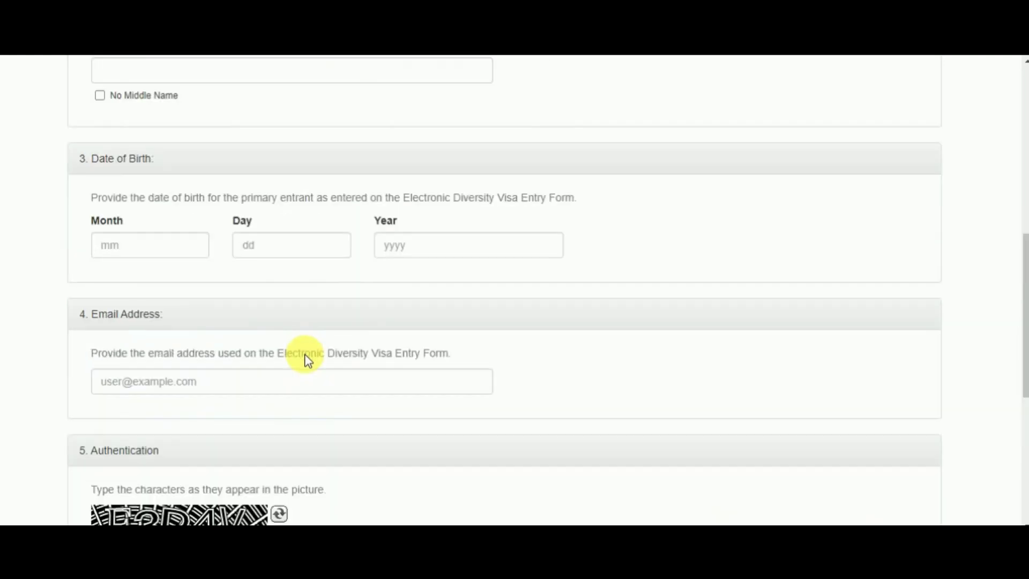
{"action": "scroll", "coordinate": [306, 353], "scroll_direction": "up", "scroll_amount": 2}
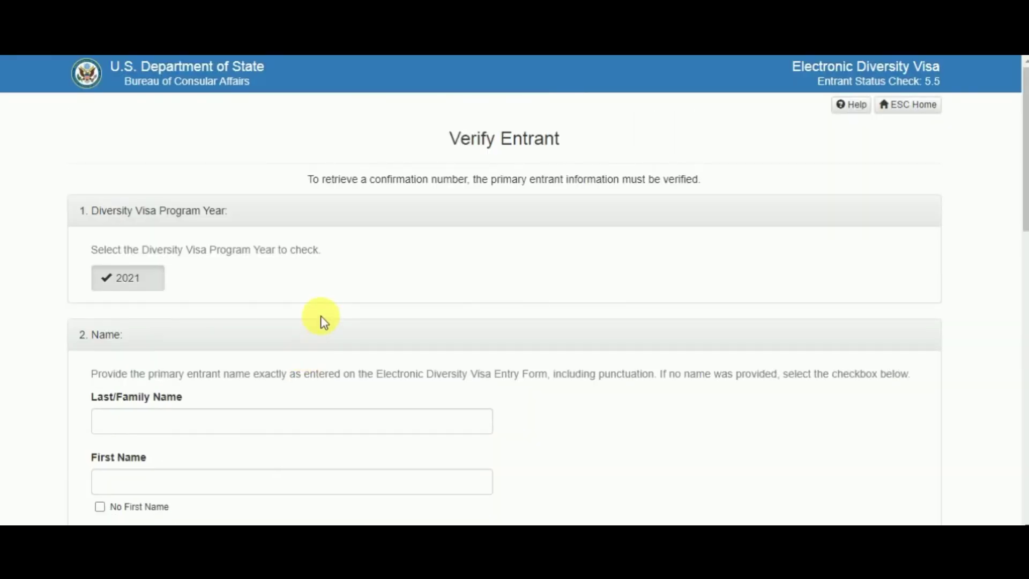